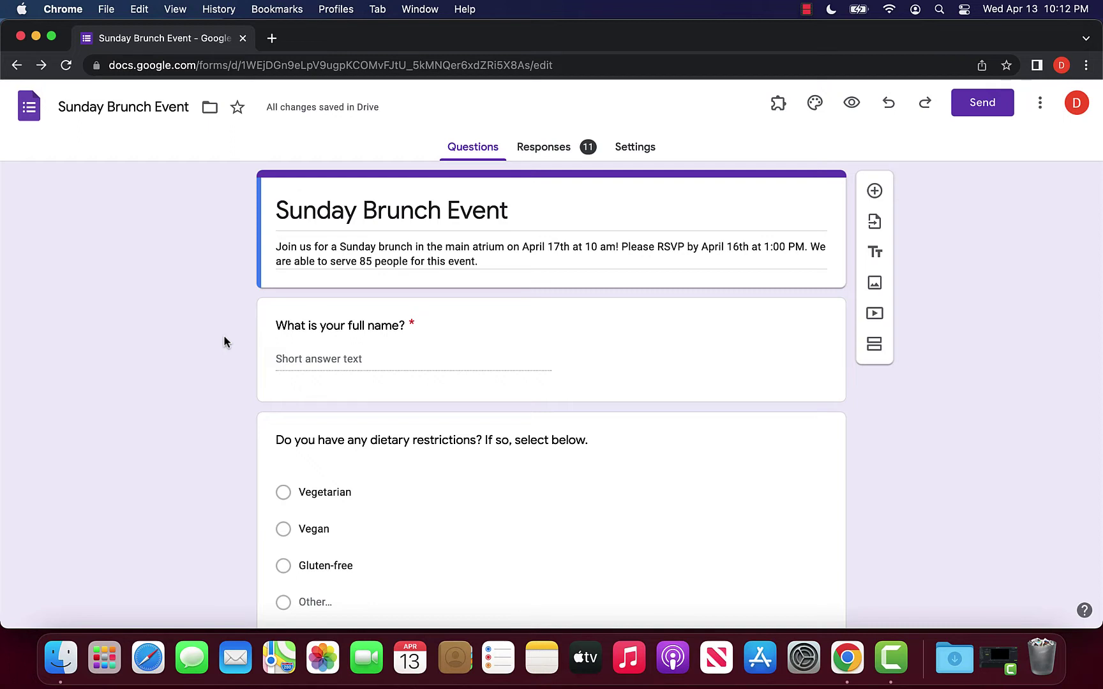
pyautogui.click(544, 150)
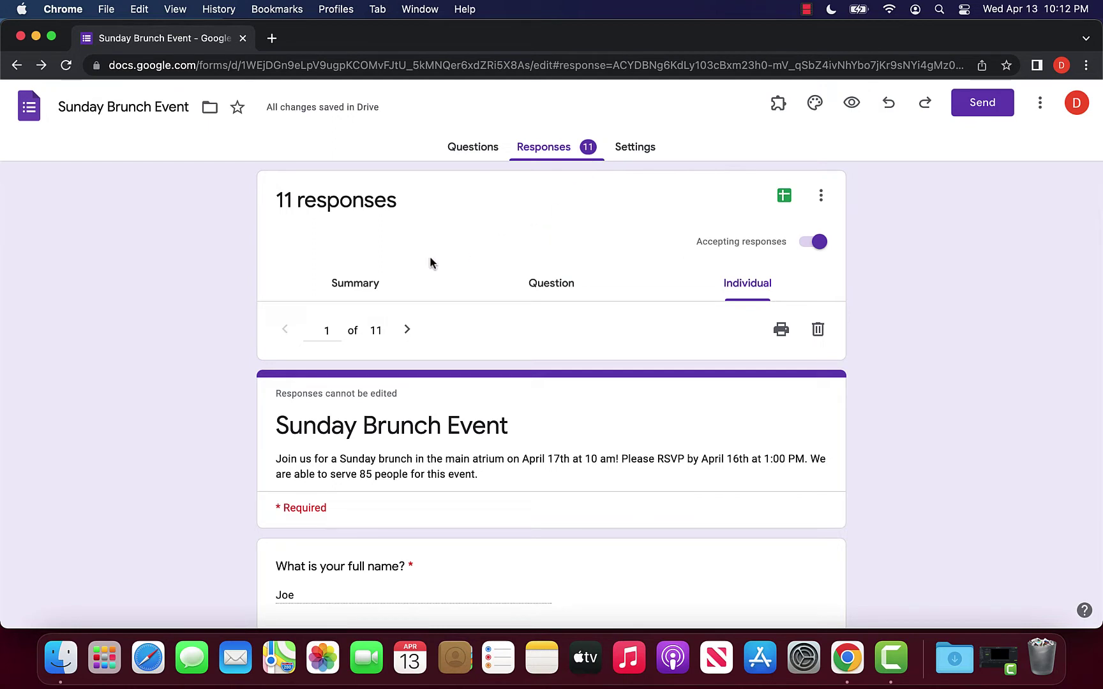
pyautogui.click(381, 282)
pyautogui.click(504, 291)
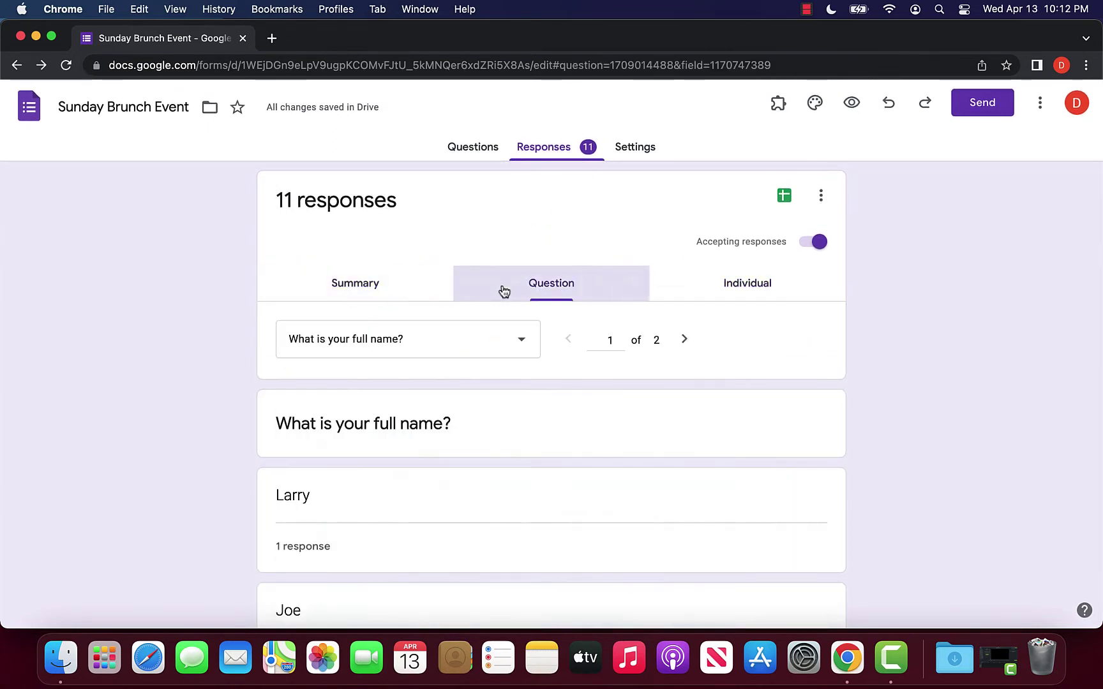
pyautogui.click(360, 284)
pyautogui.click(514, 291)
pyautogui.click(752, 287)
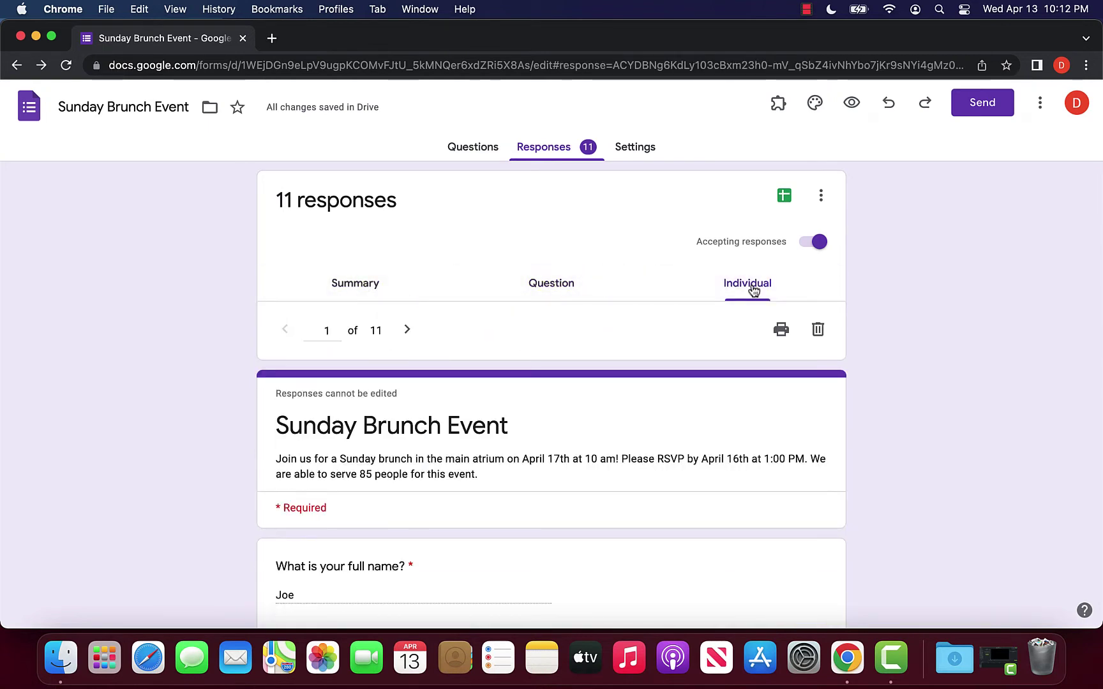
pyautogui.scroll(-2, 446, 424)
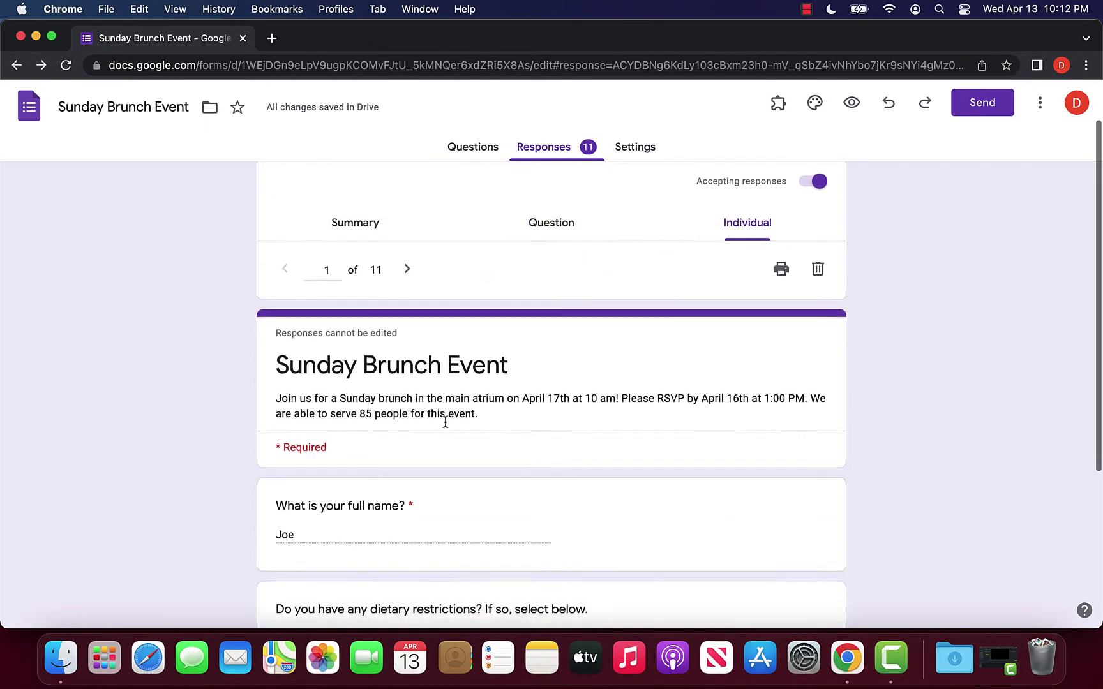
pyautogui.scroll(-2, 488, 413)
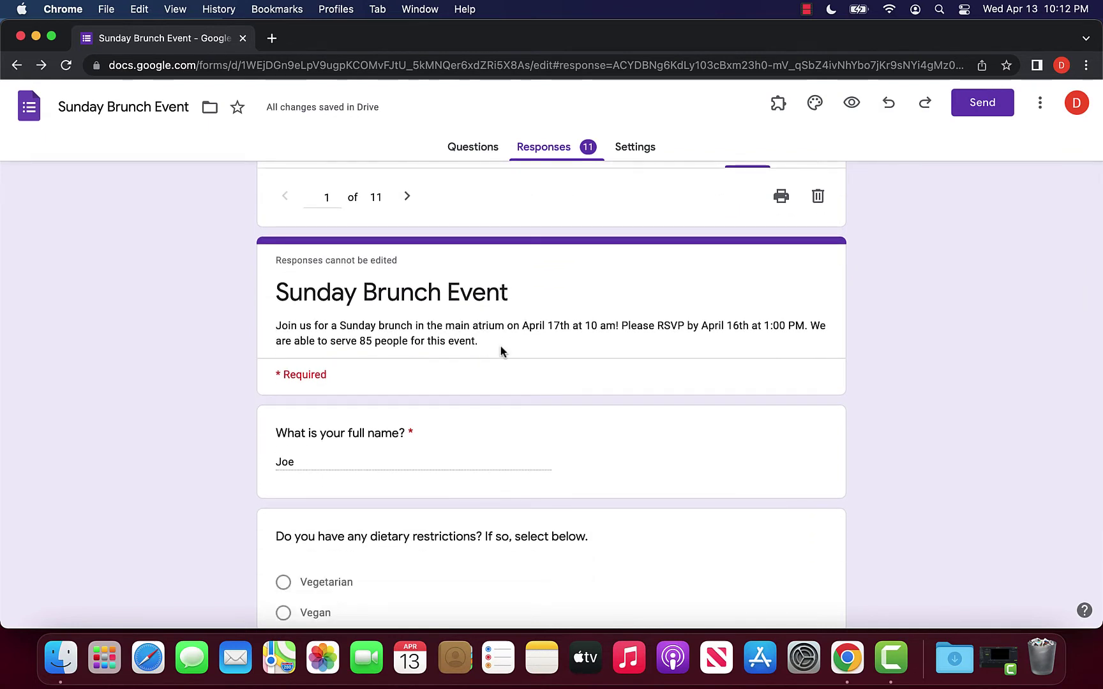
pyautogui.scroll(1, 504, 352)
pyautogui.scroll(-2, 502, 351)
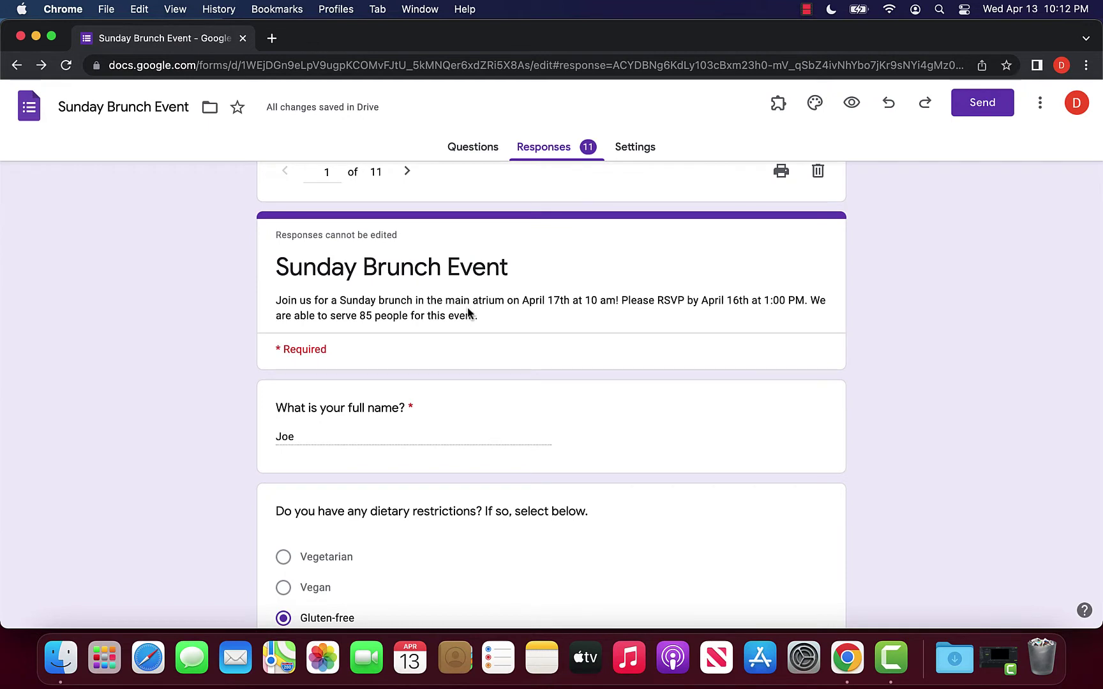
pyautogui.scroll(-2, 634, 308)
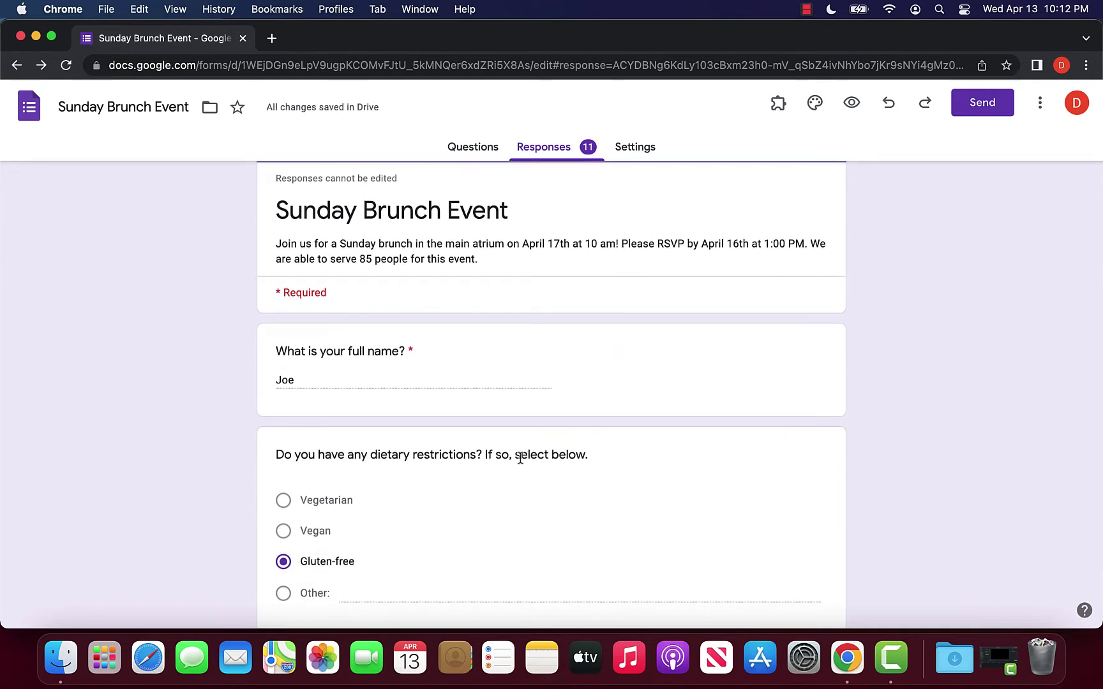
pyautogui.scroll(6, 431, 407)
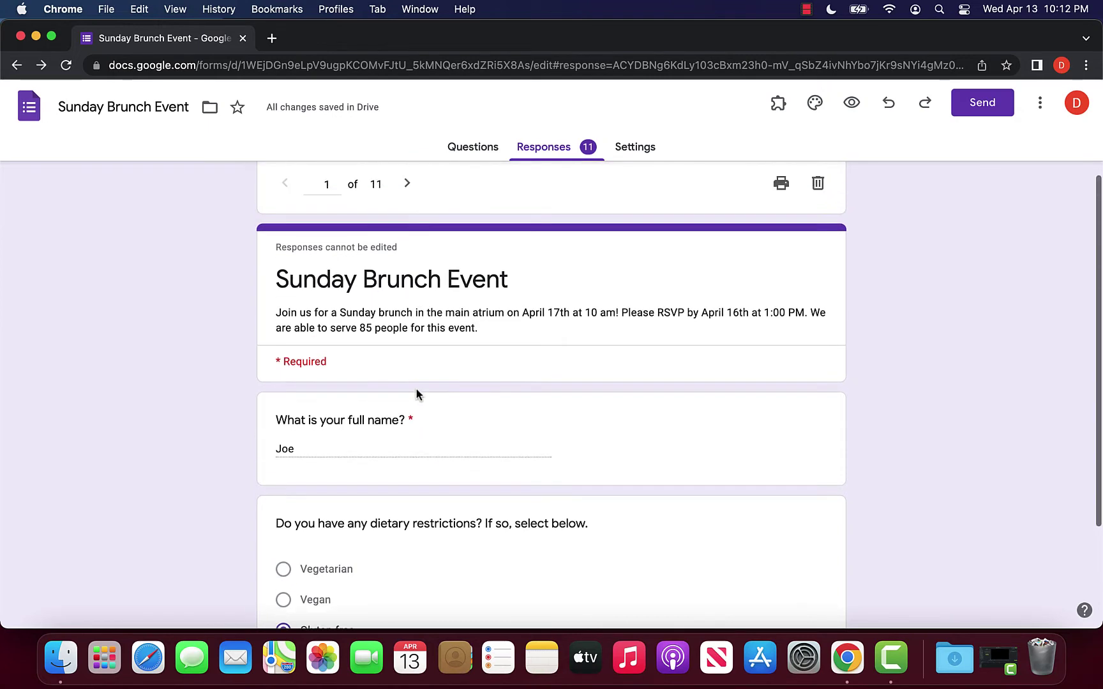
pyautogui.scroll(-5, 456, 382)
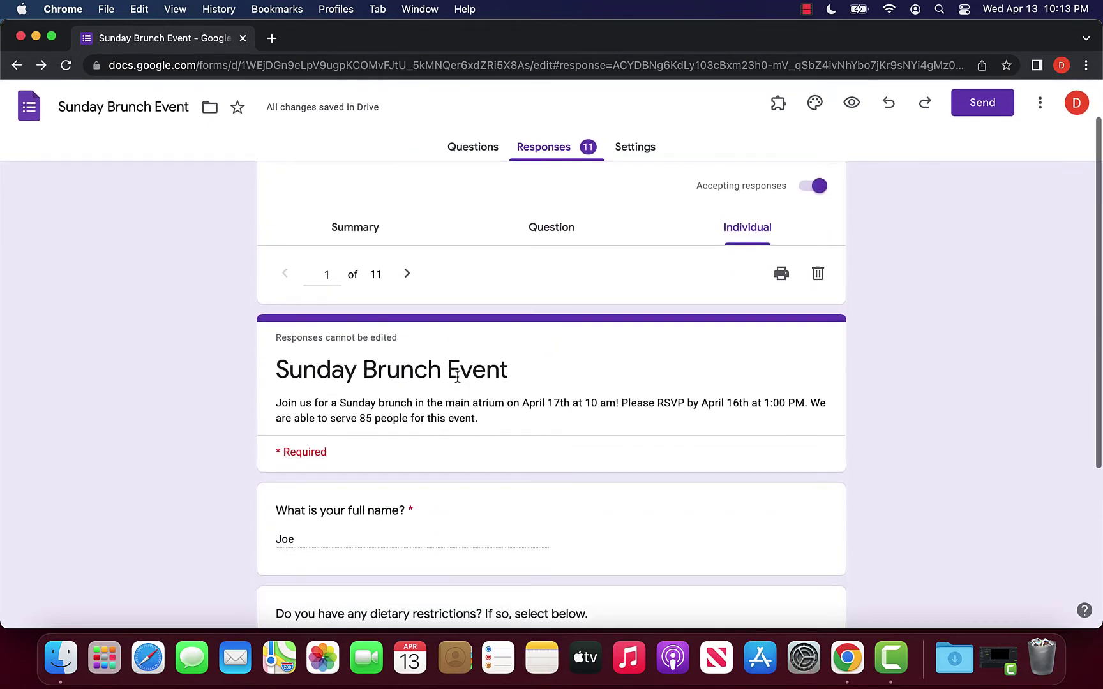
pyautogui.scroll(-3, 293, 434)
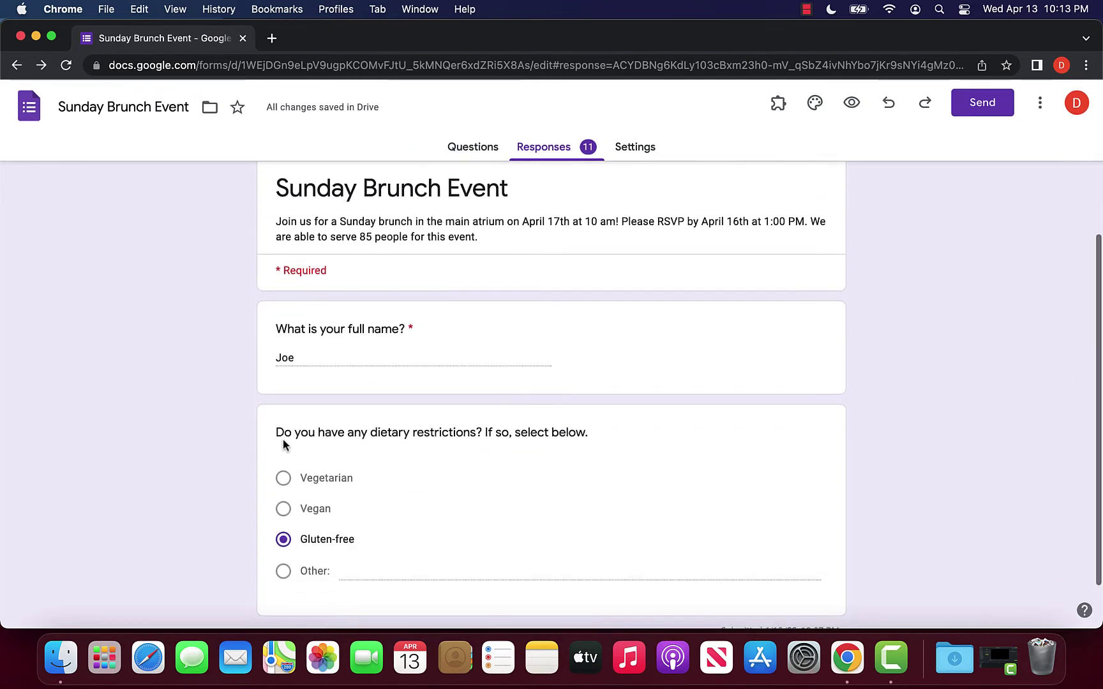
pyautogui.scroll(8, 342, 542)
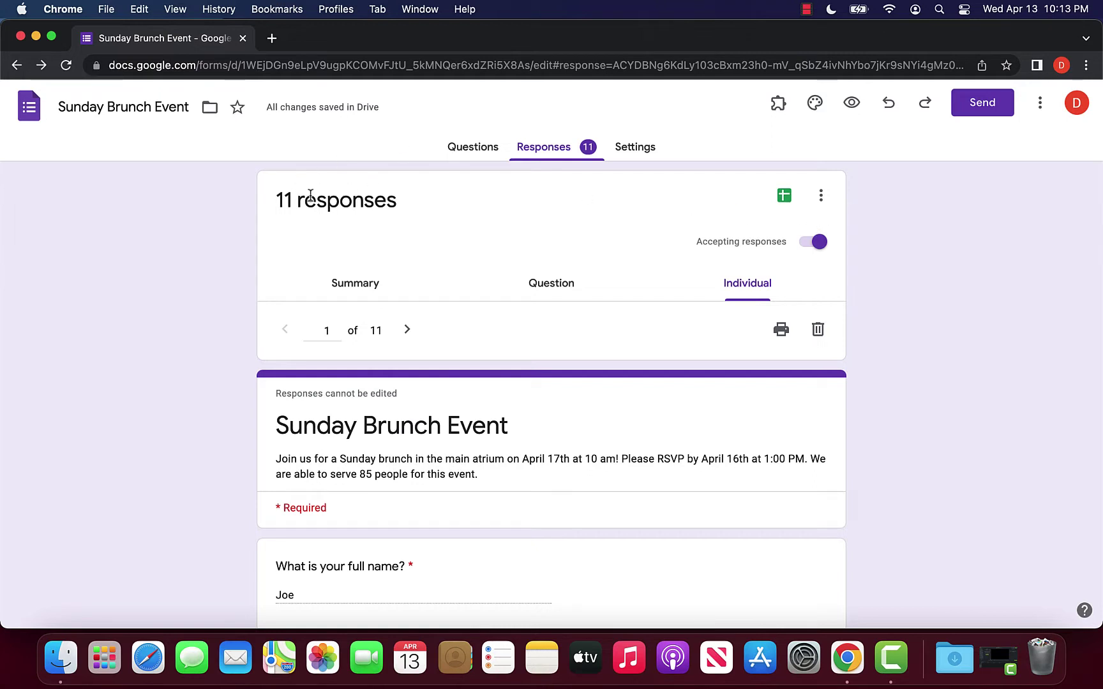
# Step: Print all 11 responses and save them as 'Sunday Brunch Event - Google Forms.pdf' in Downloads
pyautogui.click(829, 201)
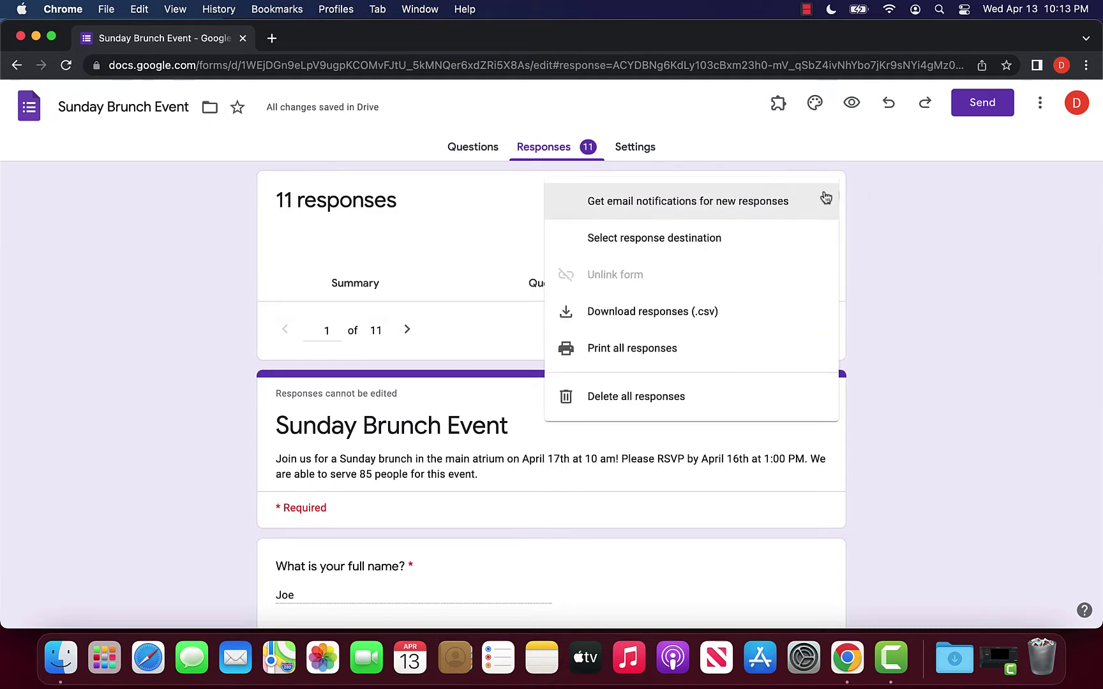
pyautogui.click(674, 356)
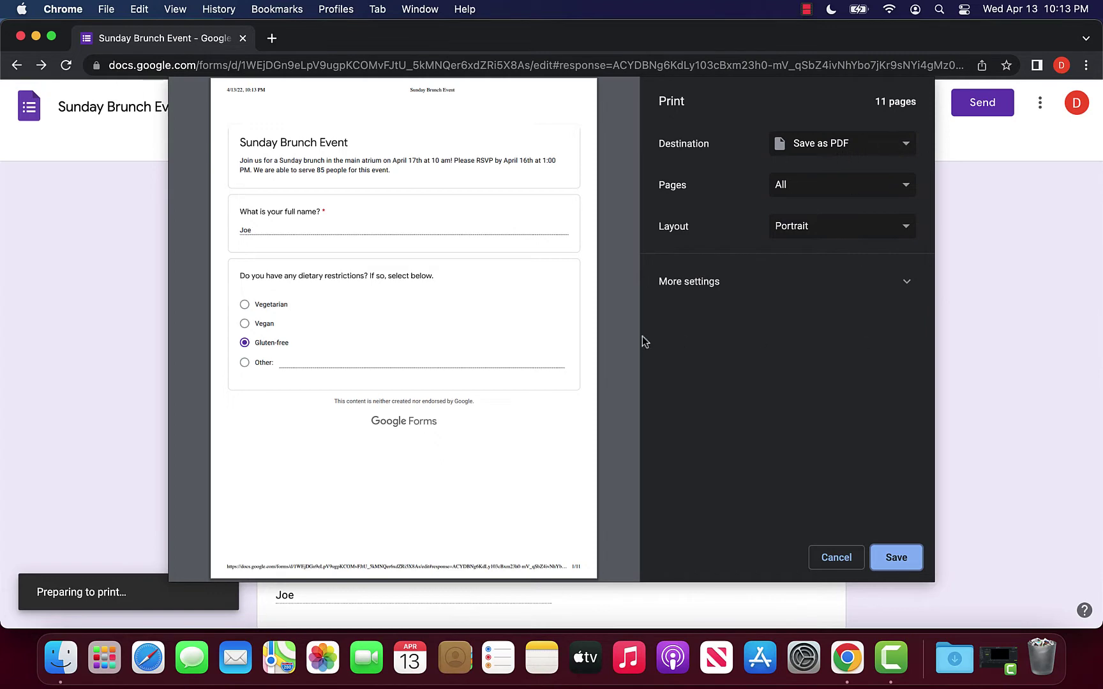
pyautogui.click(896, 557)
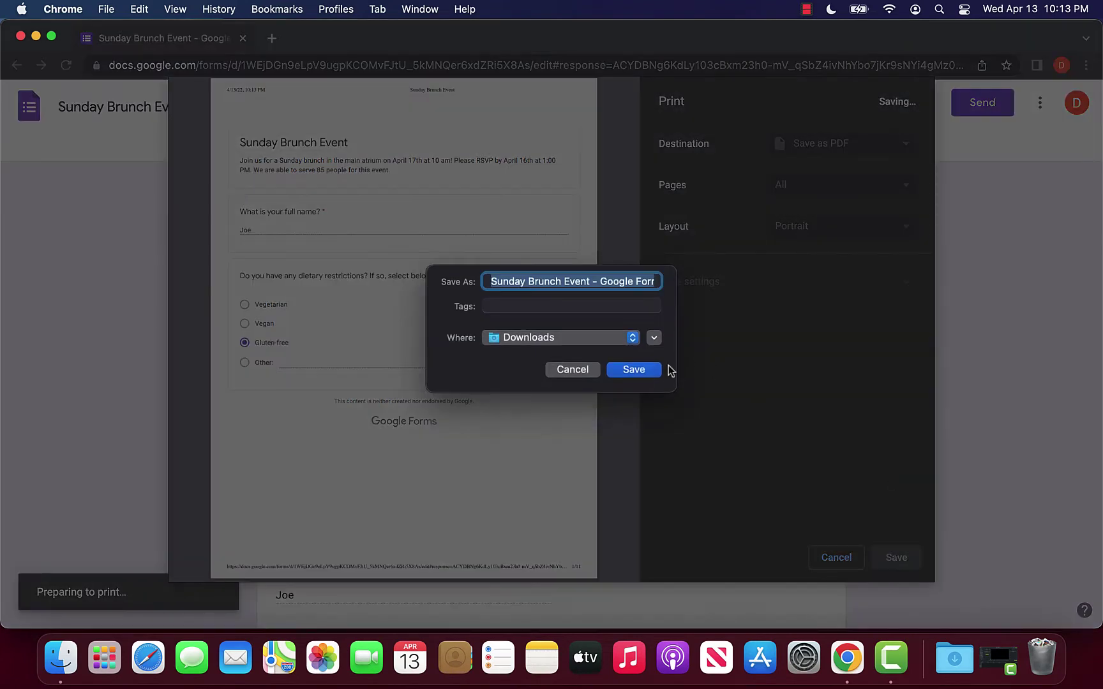
pyautogui.click(634, 369)
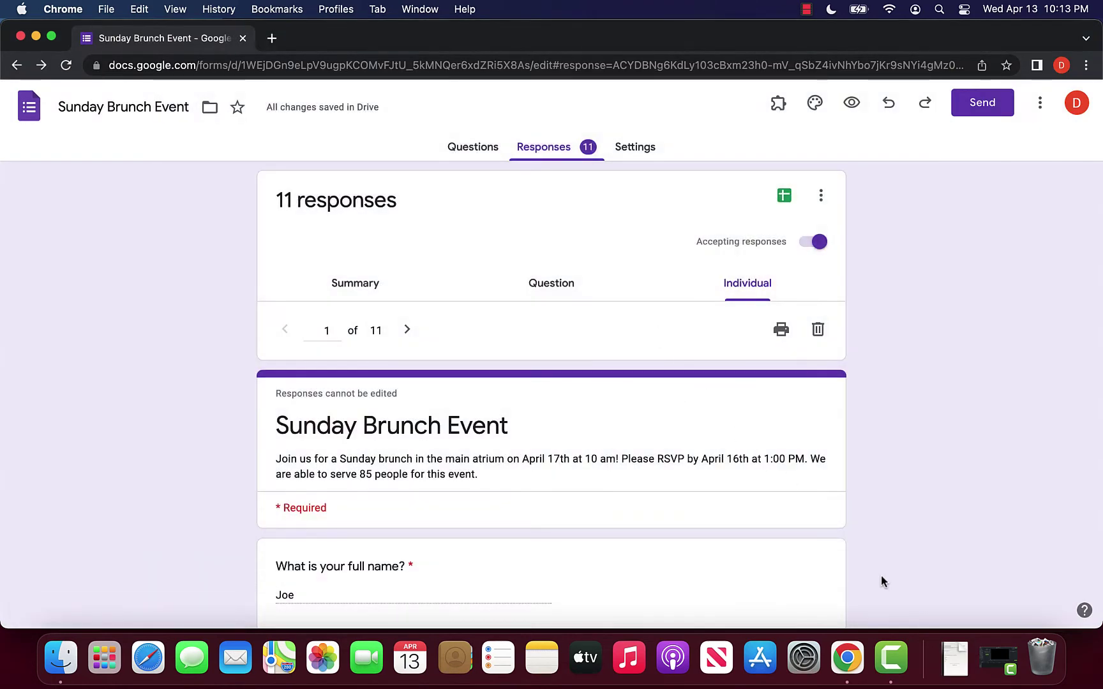
pyautogui.click(967, 648)
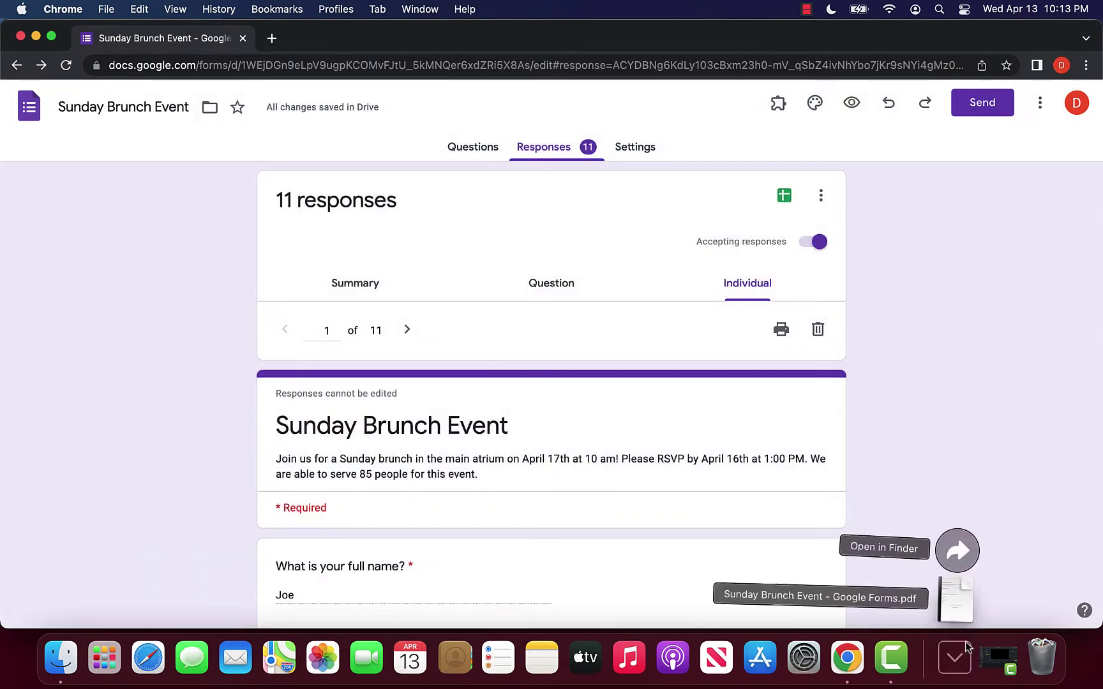
# Step: Open the saved responses PDF in Preview, scroll through several pages, and close it
pyautogui.click(947, 603)
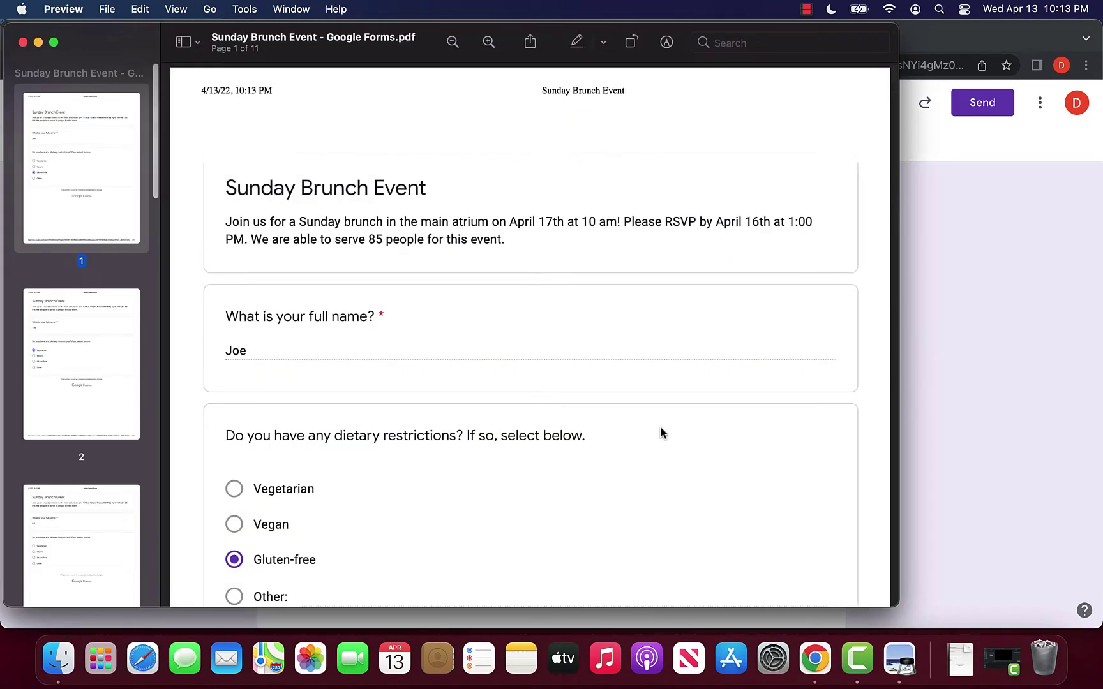
pyautogui.scroll(-10, 662, 432)
pyautogui.scroll(-15, 660, 426)
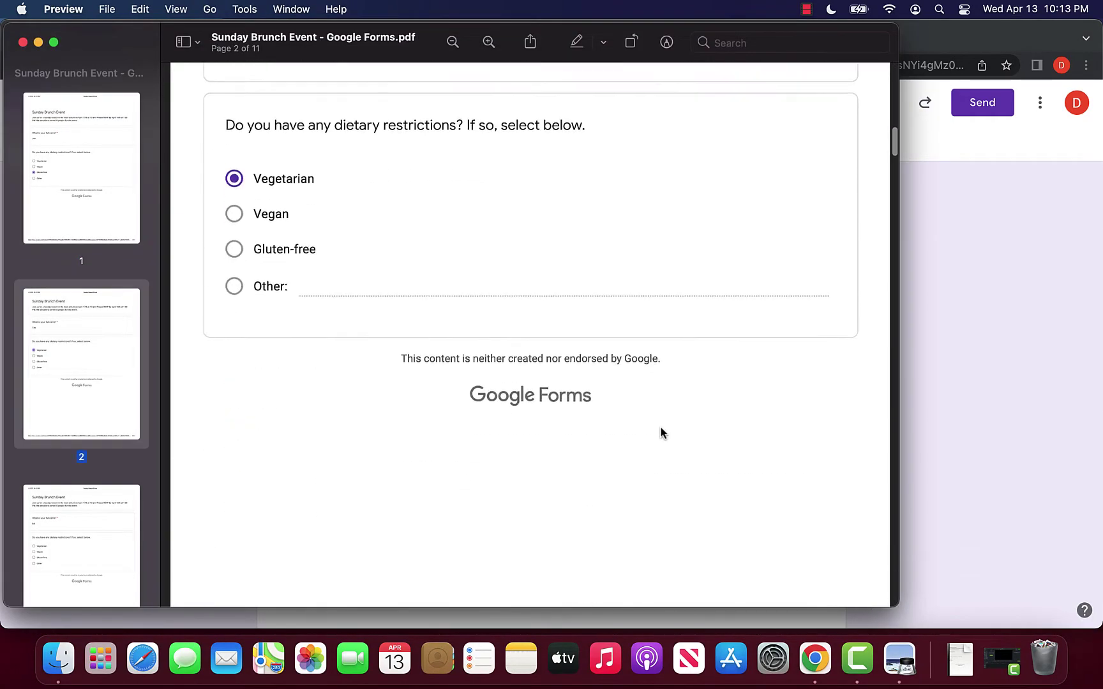
pyautogui.scroll(-20, 660, 425)
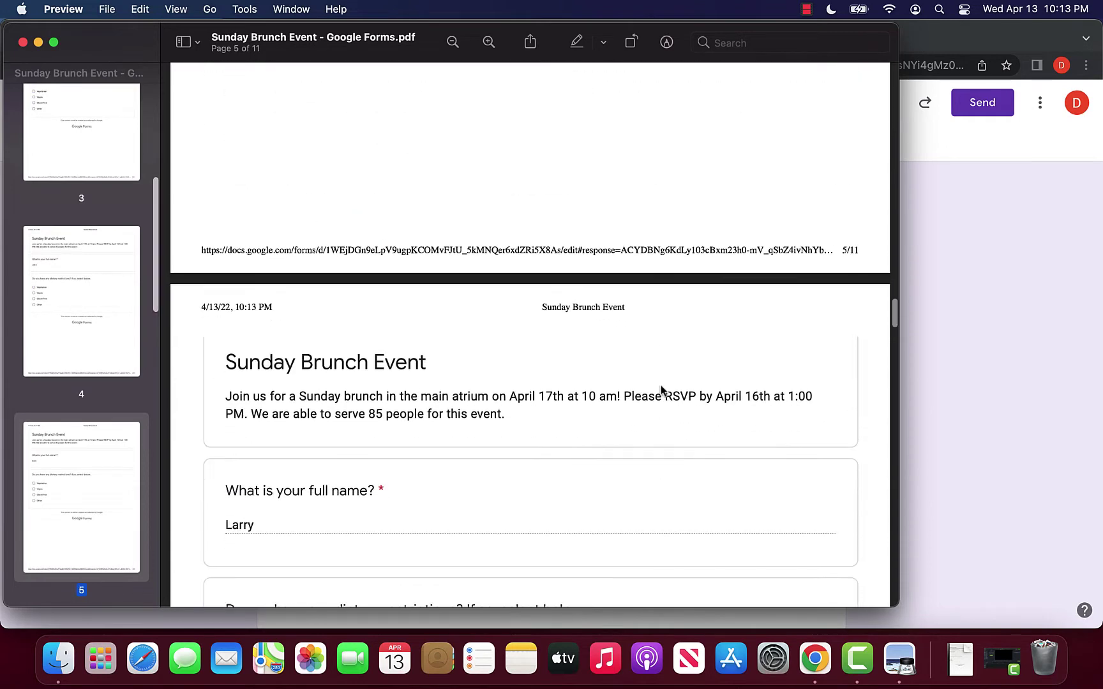
pyautogui.click(22, 42)
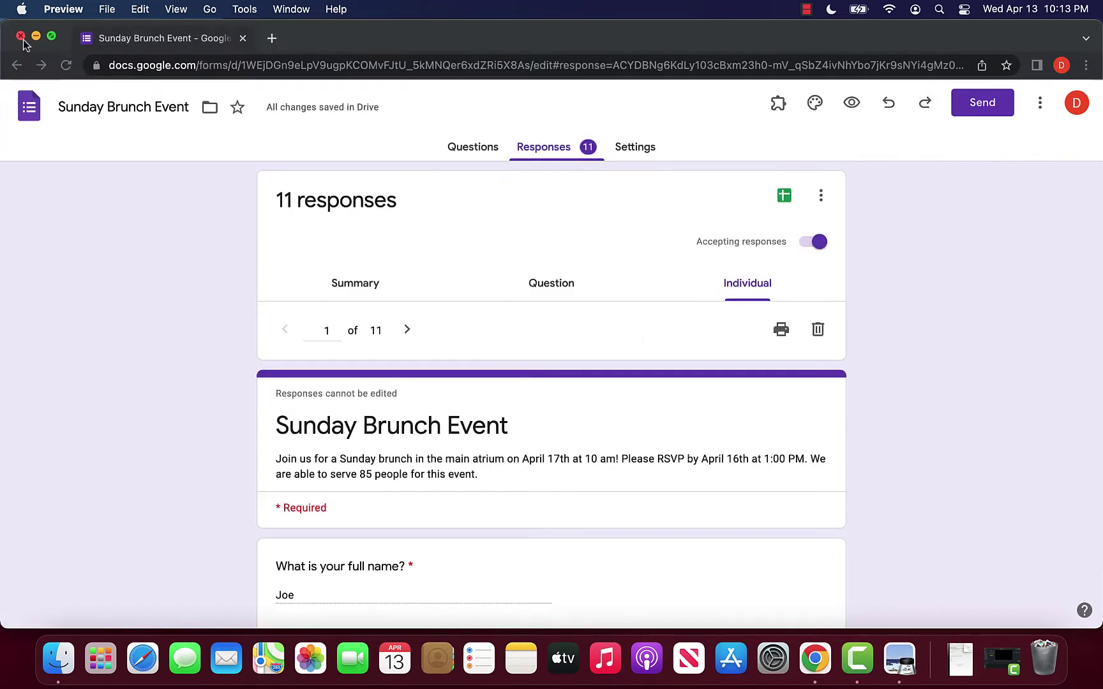
# Step: Reopen the responses PDF from Downloads, page further through the 11 pages, and close Preview
pyautogui.click(957, 670)
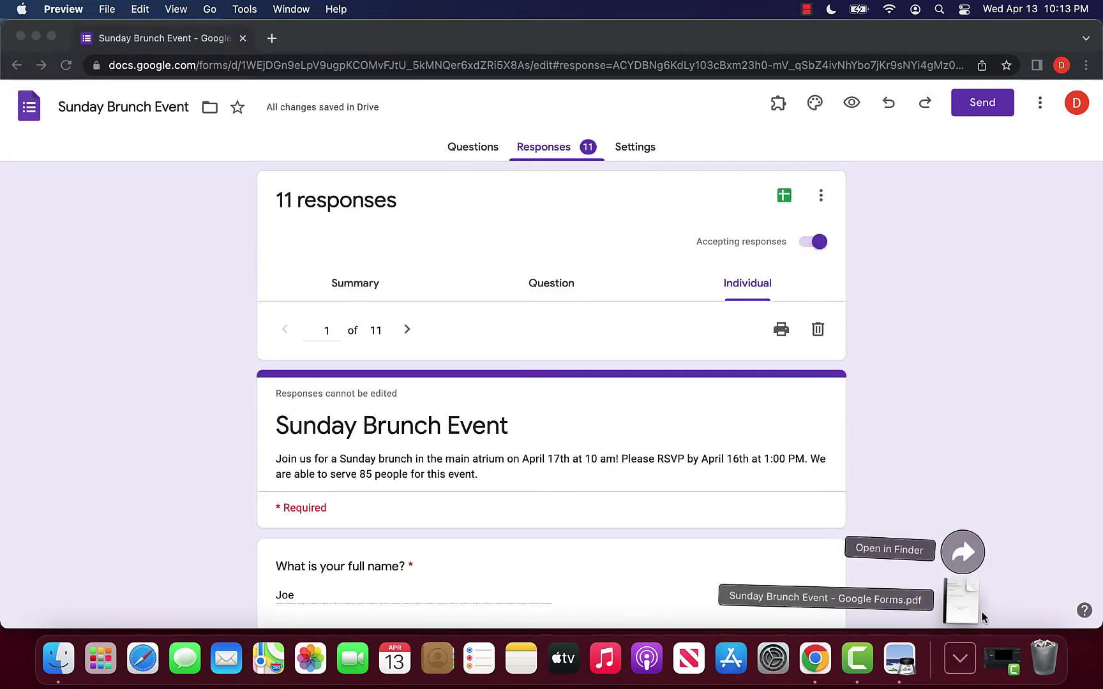
pyautogui.click(961, 600)
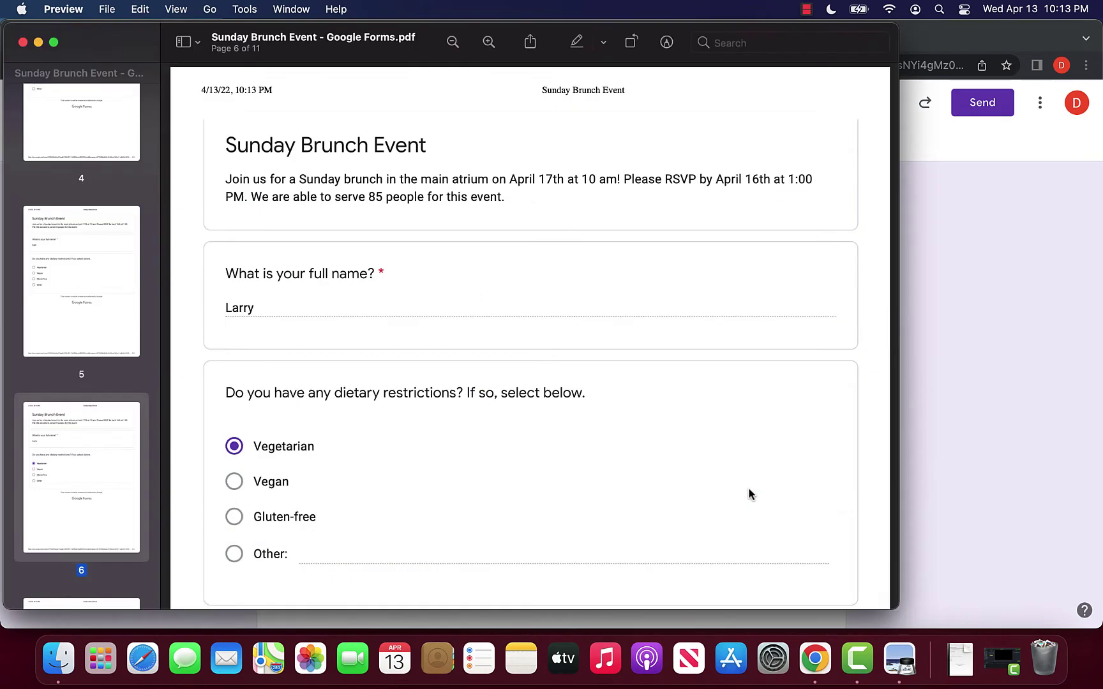
pyautogui.scroll(-5, 394, 345)
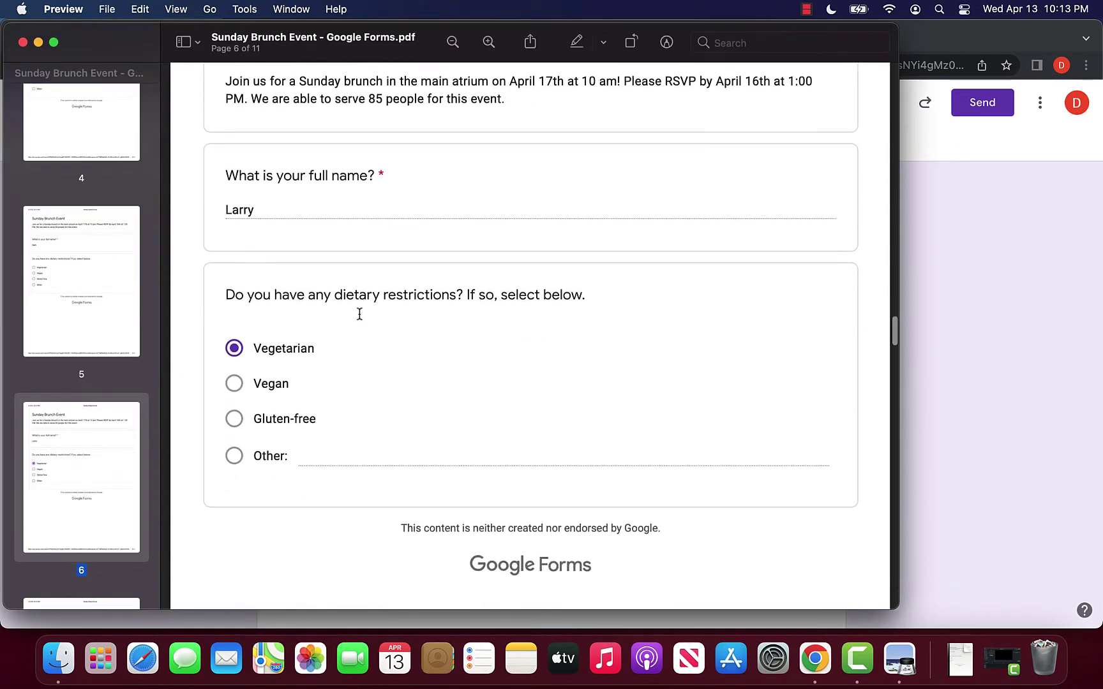
pyautogui.scroll(-20, 313, 414)
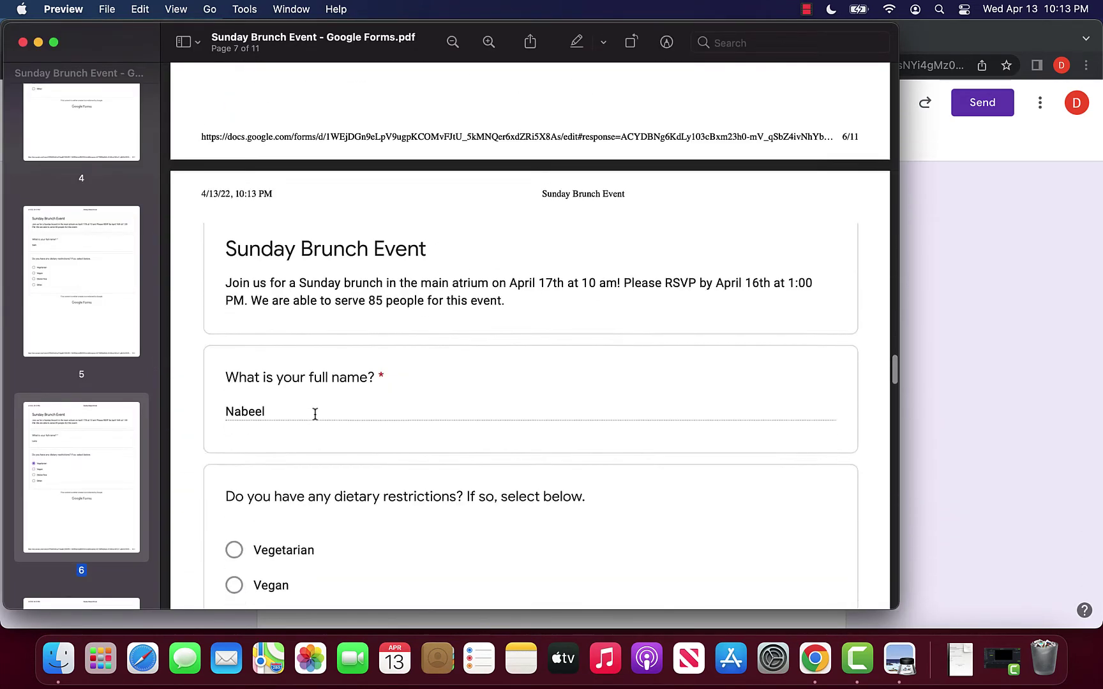
pyautogui.scroll(-10, 315, 415)
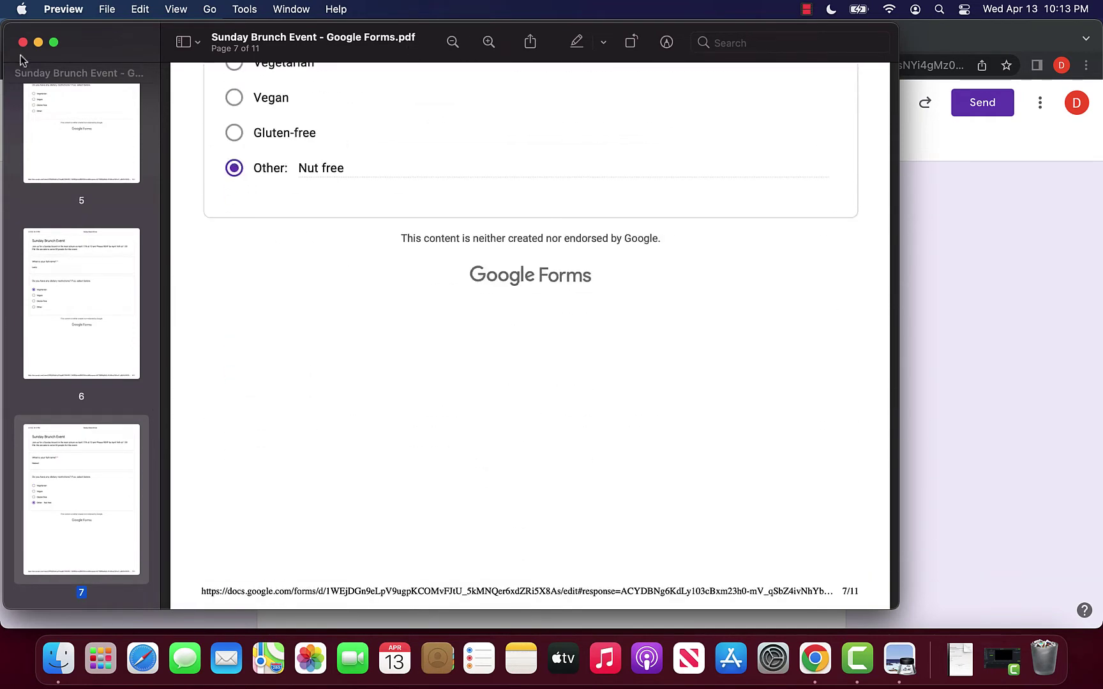
pyautogui.scroll(-16, 338, 332)
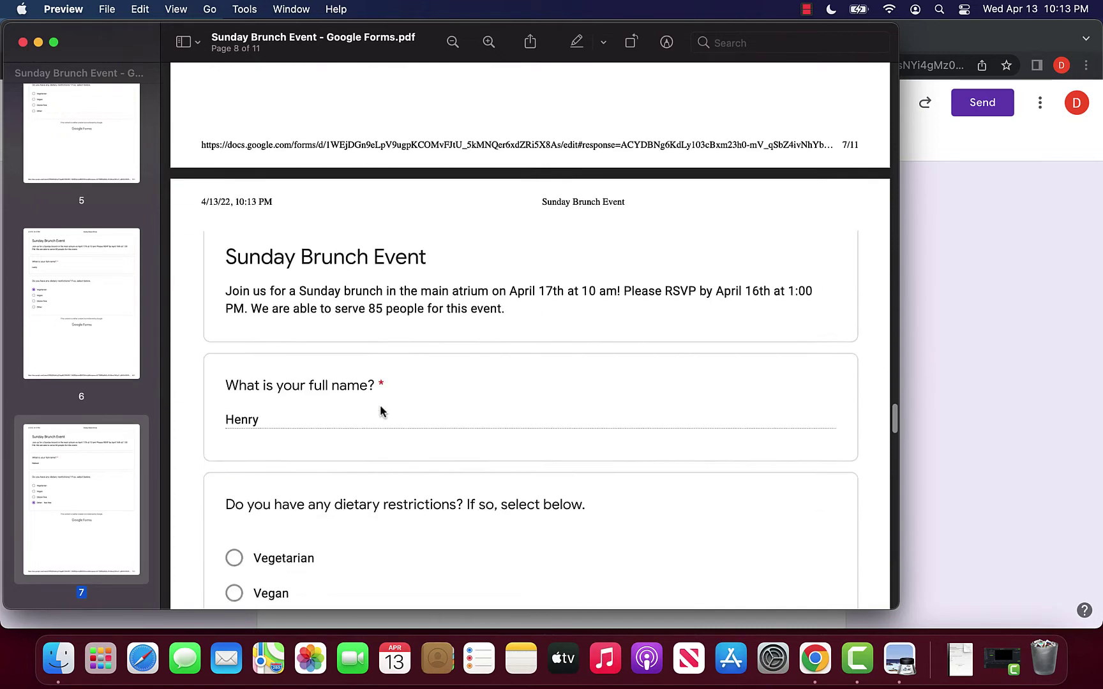
pyautogui.click(22, 42)
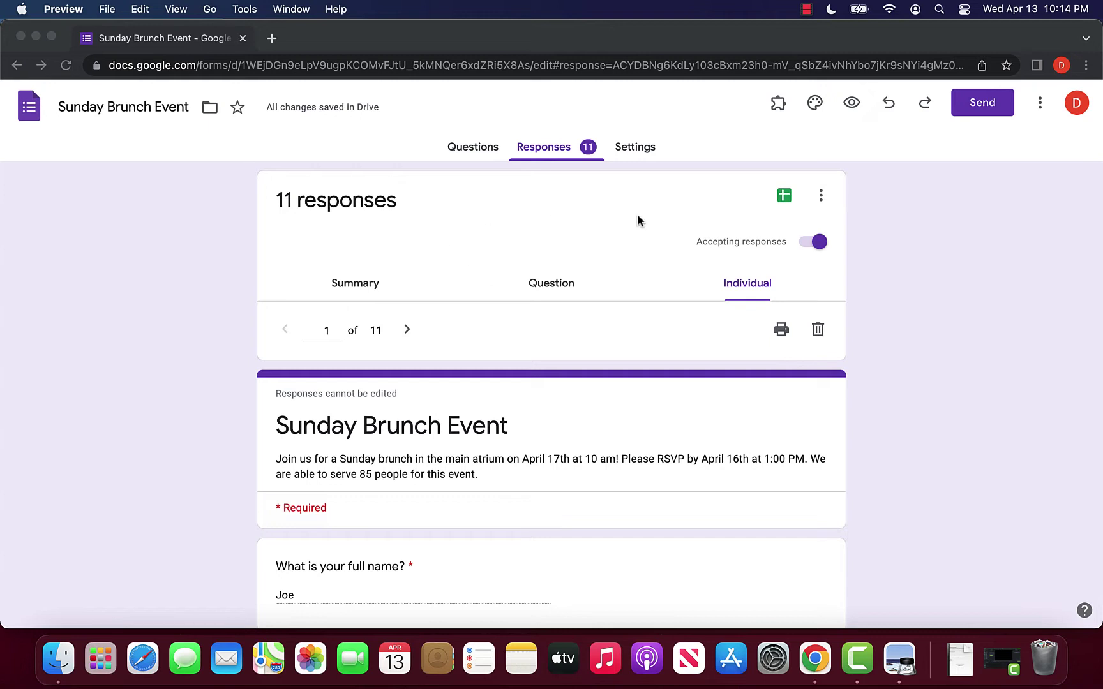
pyautogui.click(822, 196)
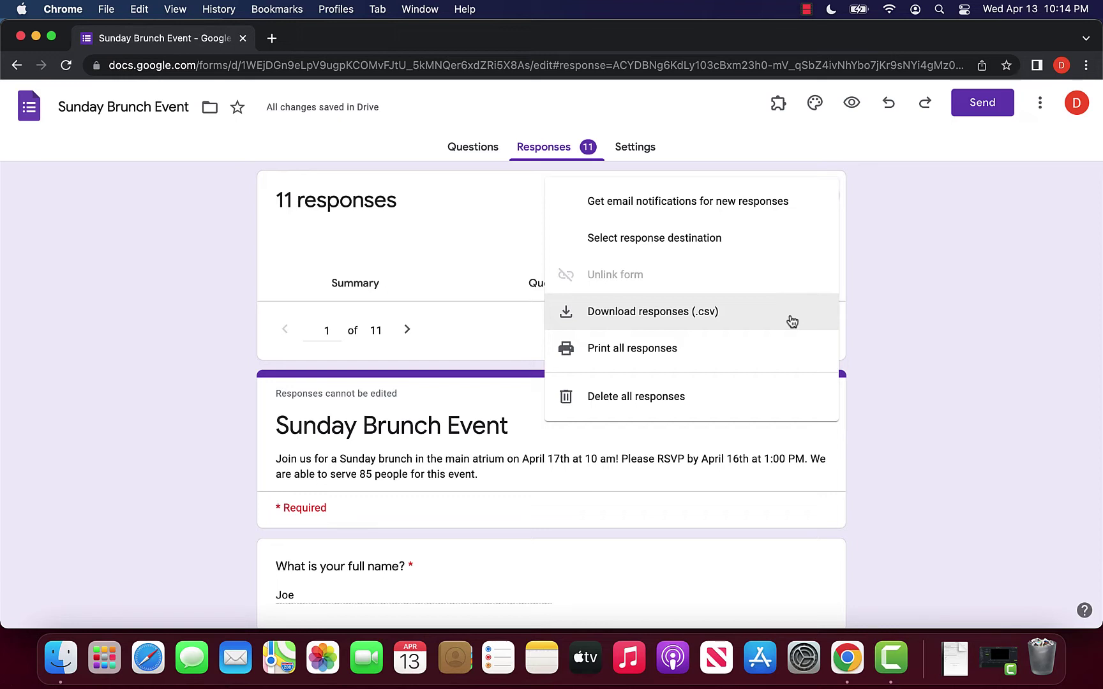
pyautogui.click(881, 350)
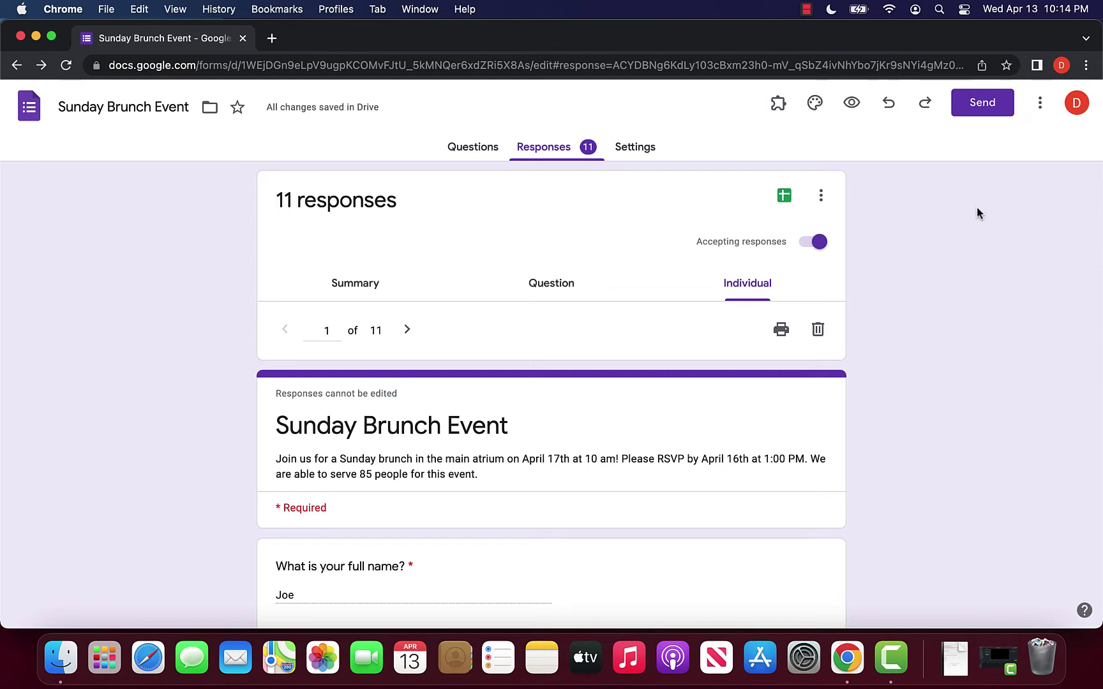
pyautogui.click(1041, 108)
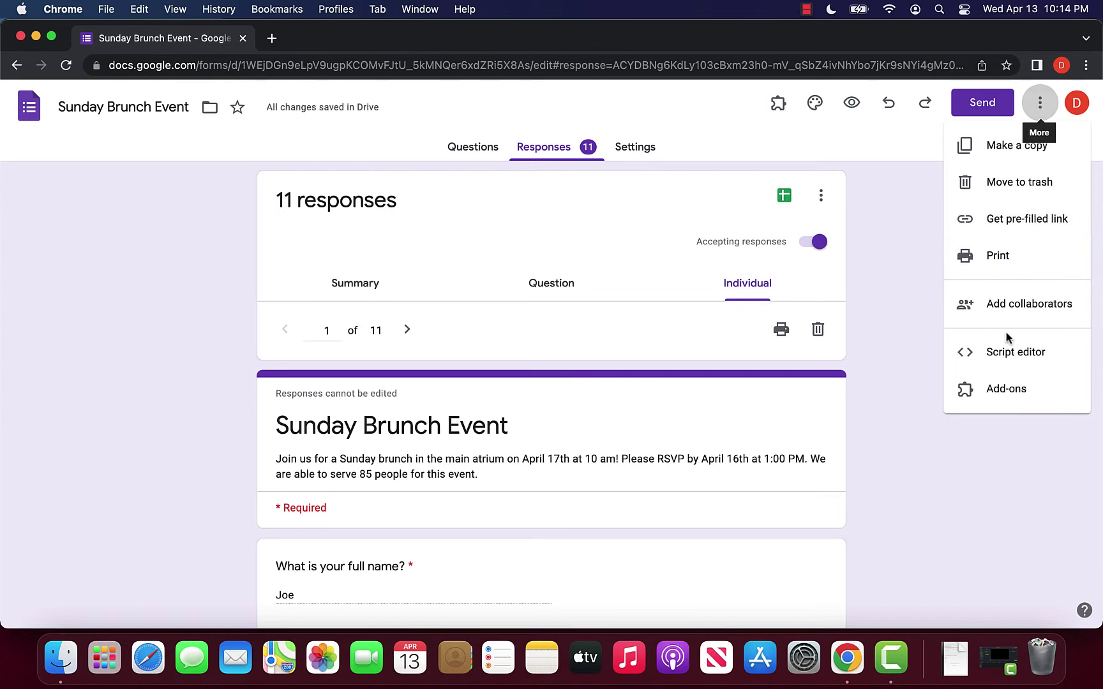
pyautogui.click(988, 314)
pyautogui.click(569, 287)
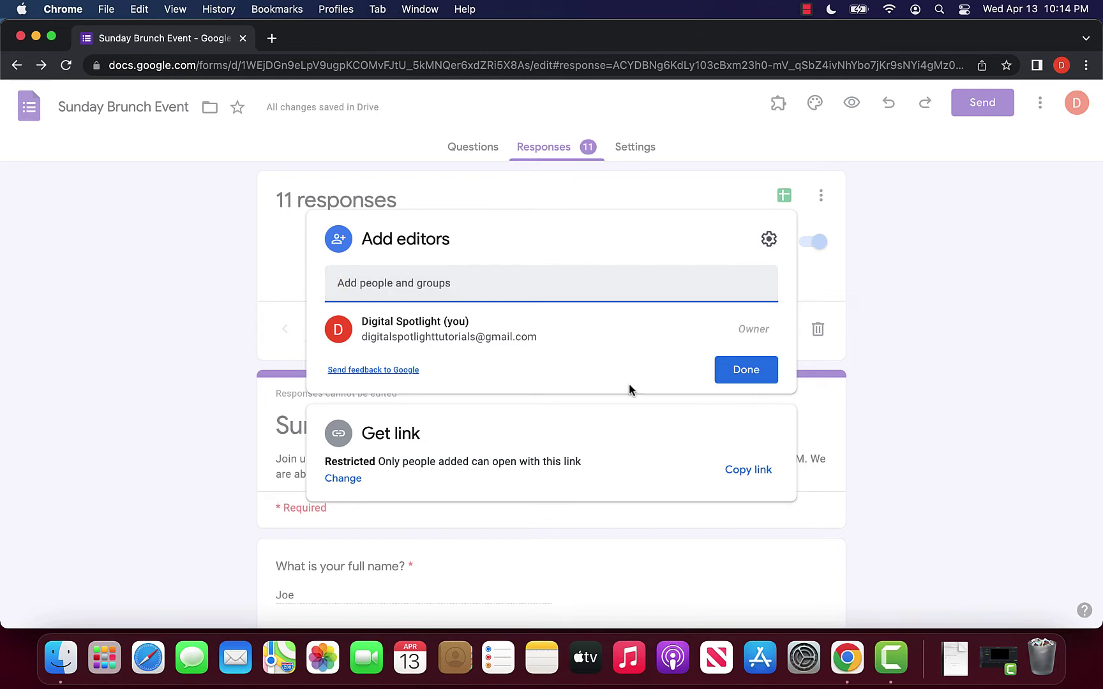
pyautogui.click(808, 195)
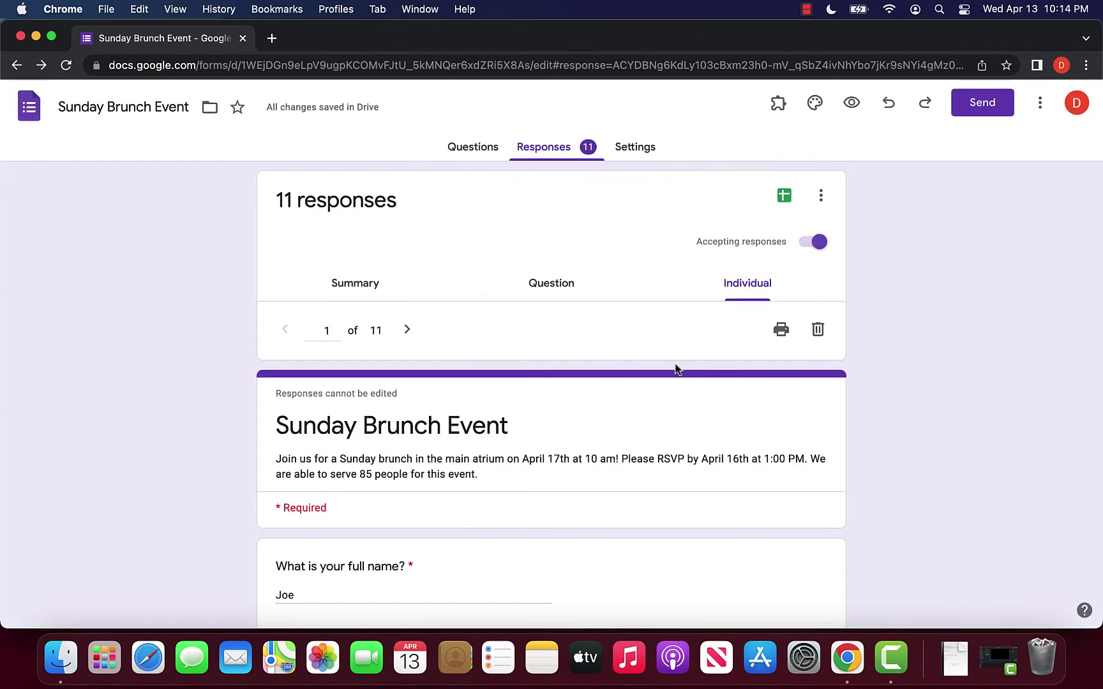
# Step: From the Responses view, create the new linked spreadsheet 'Sunday Brunch Event (Responses)'
pyautogui.click(458, 148)
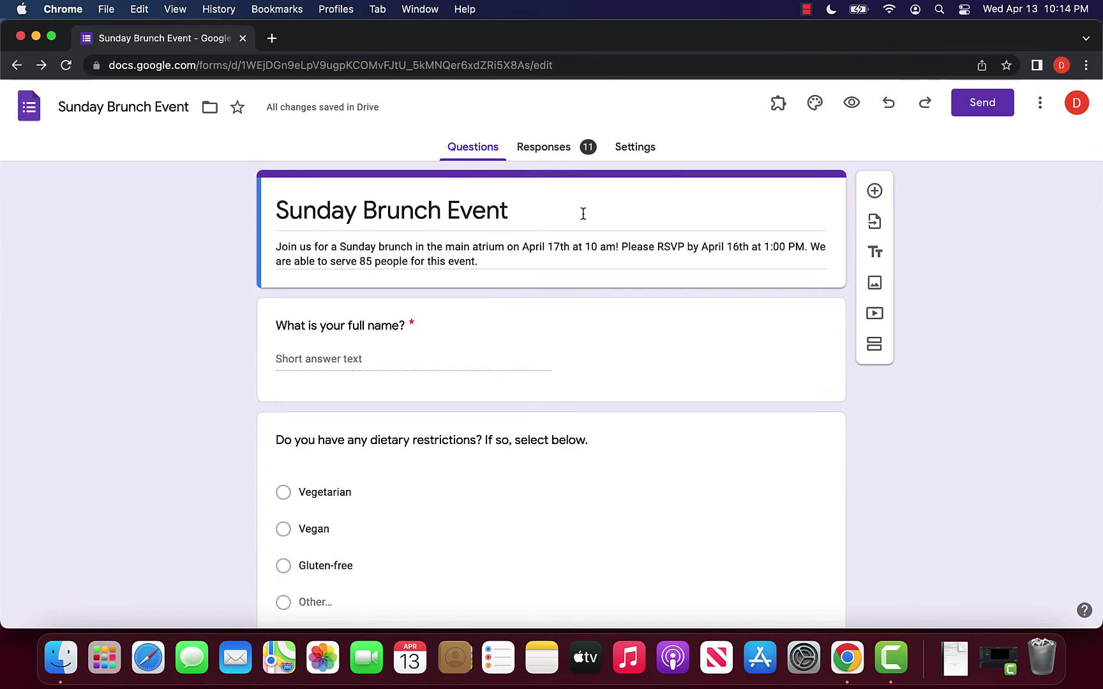
pyautogui.click(525, 146)
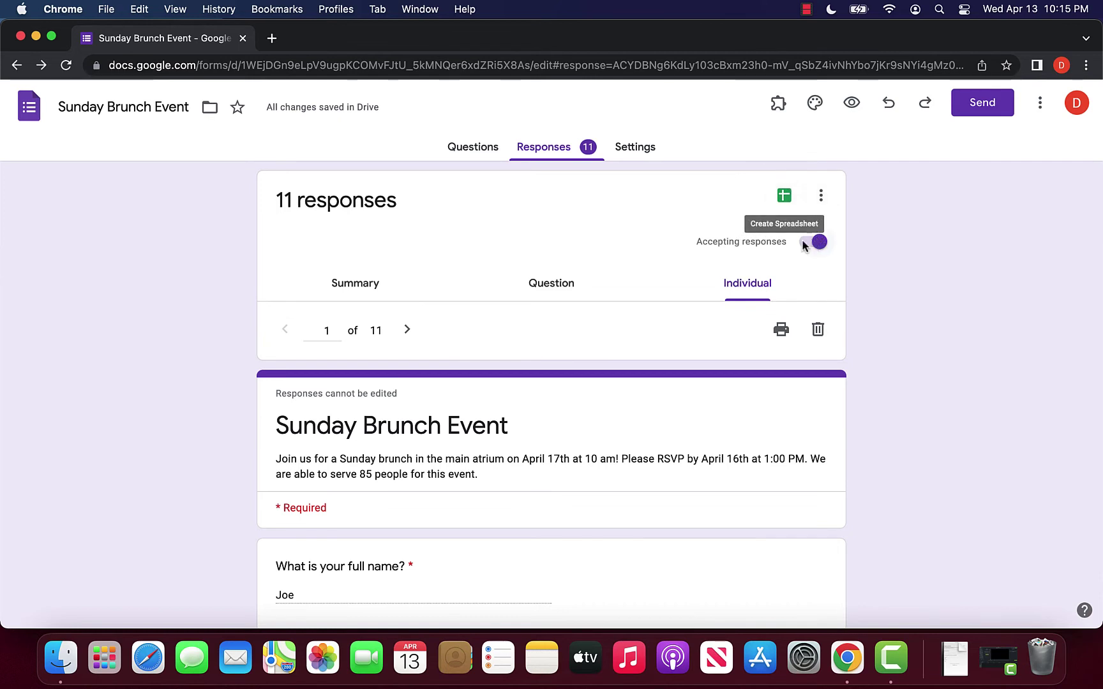
pyautogui.click(796, 201)
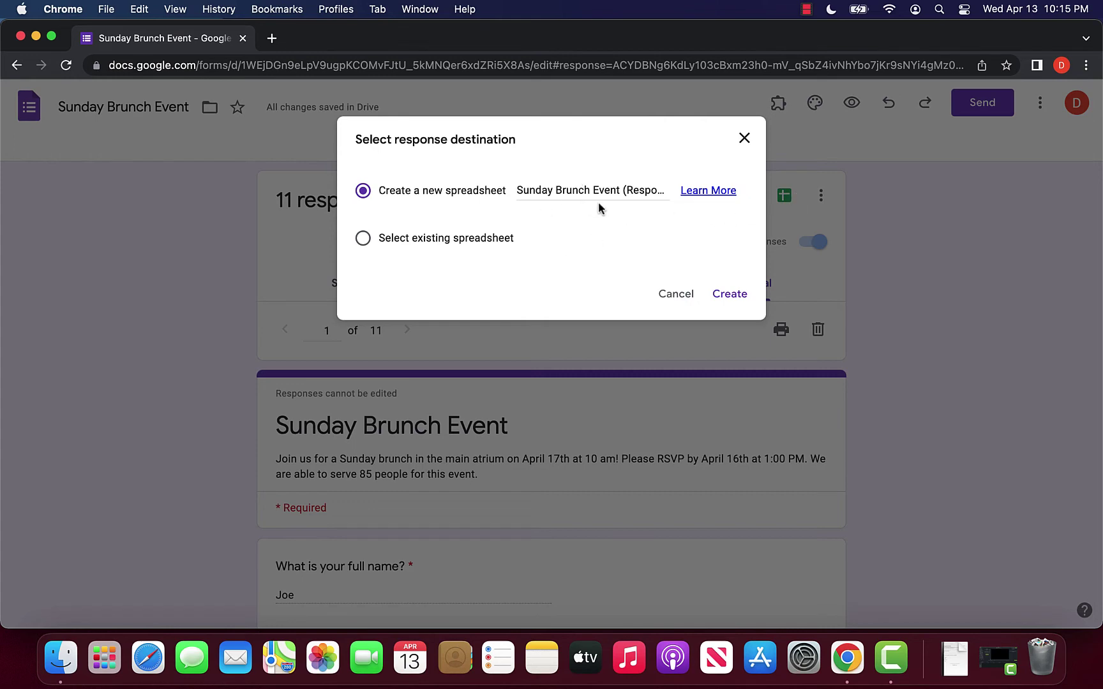
pyautogui.click(736, 296)
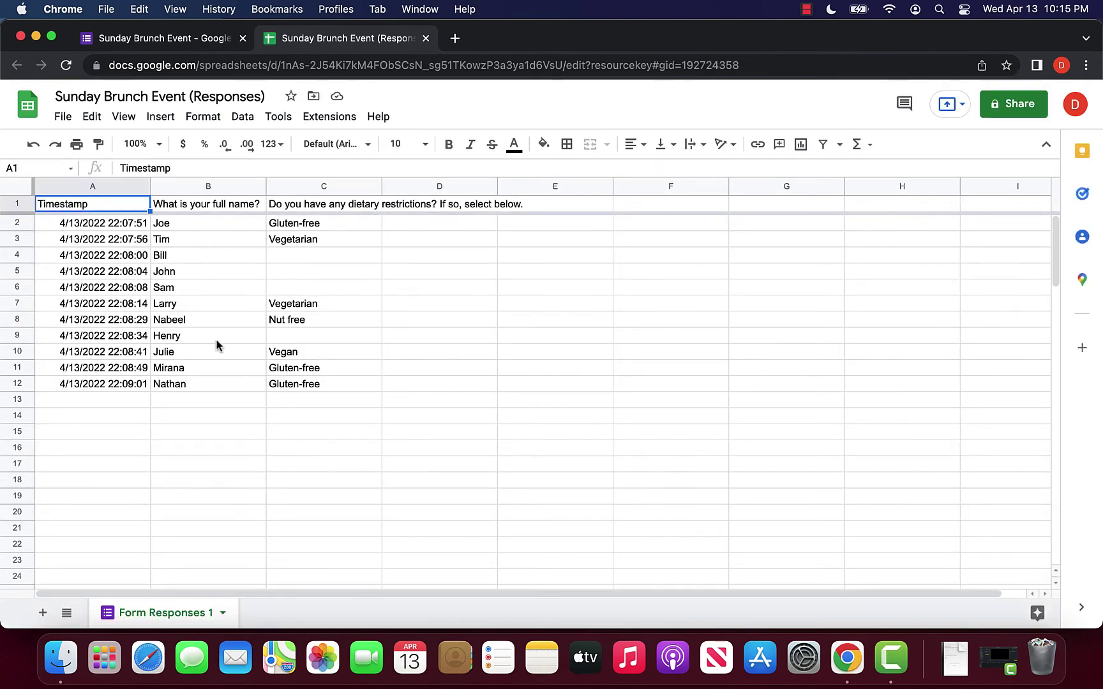
pyautogui.click(1006, 97)
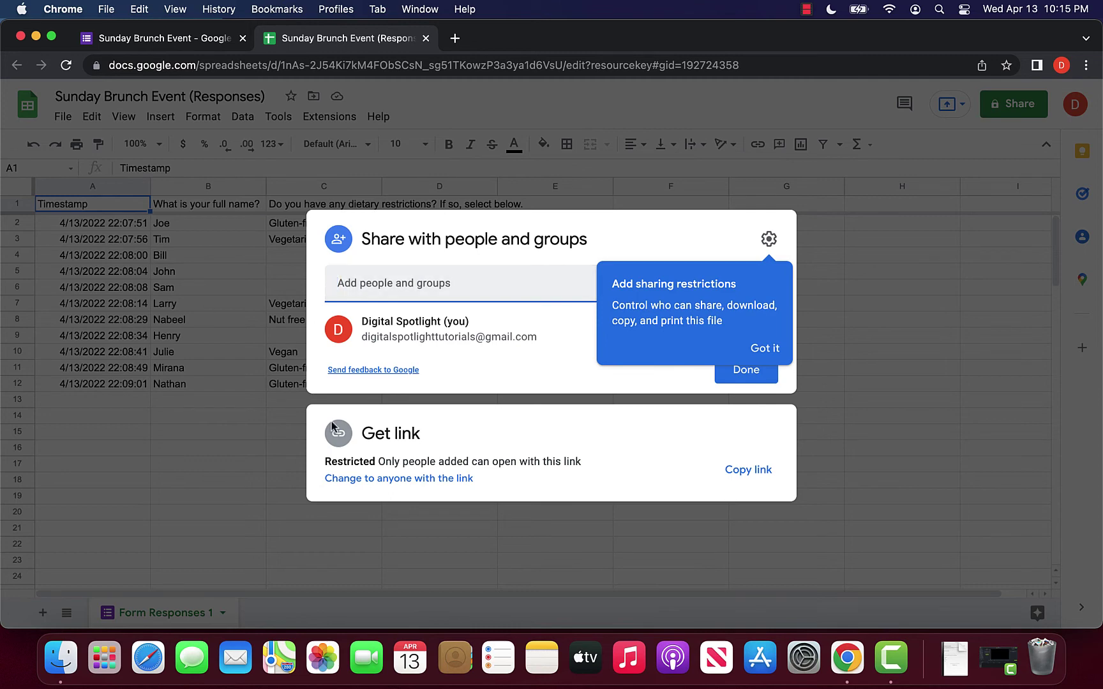
pyautogui.click(272, 327)
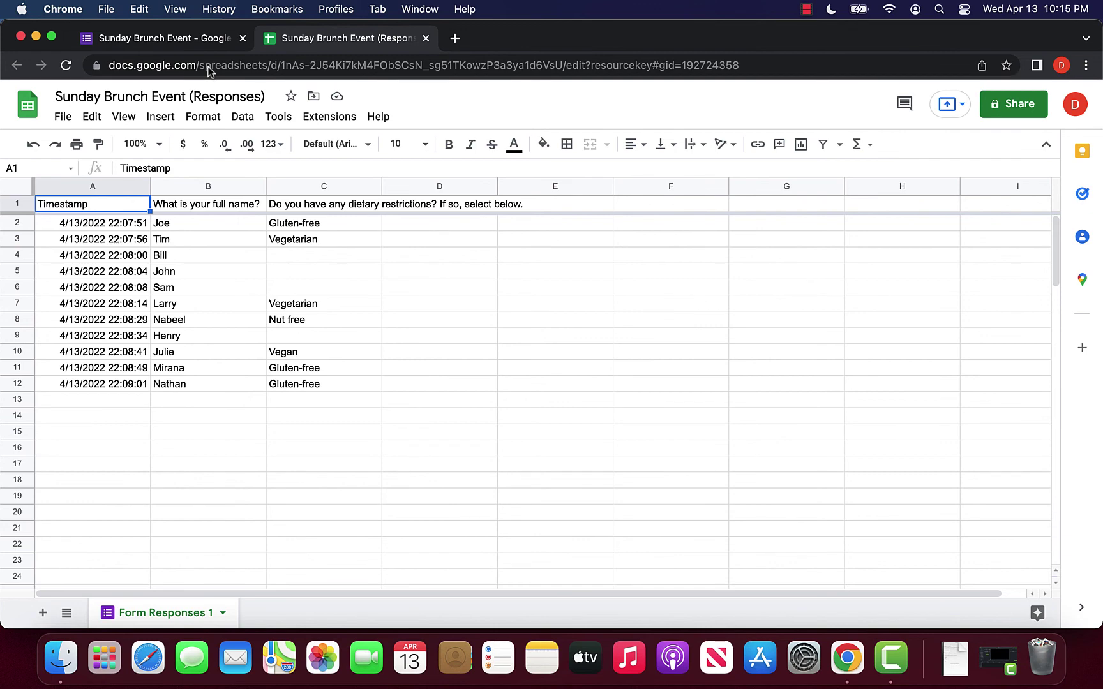
# Step: Switch between the form and the responses spreadsheet, ending on the form's Questions view
pyautogui.click(180, 41)
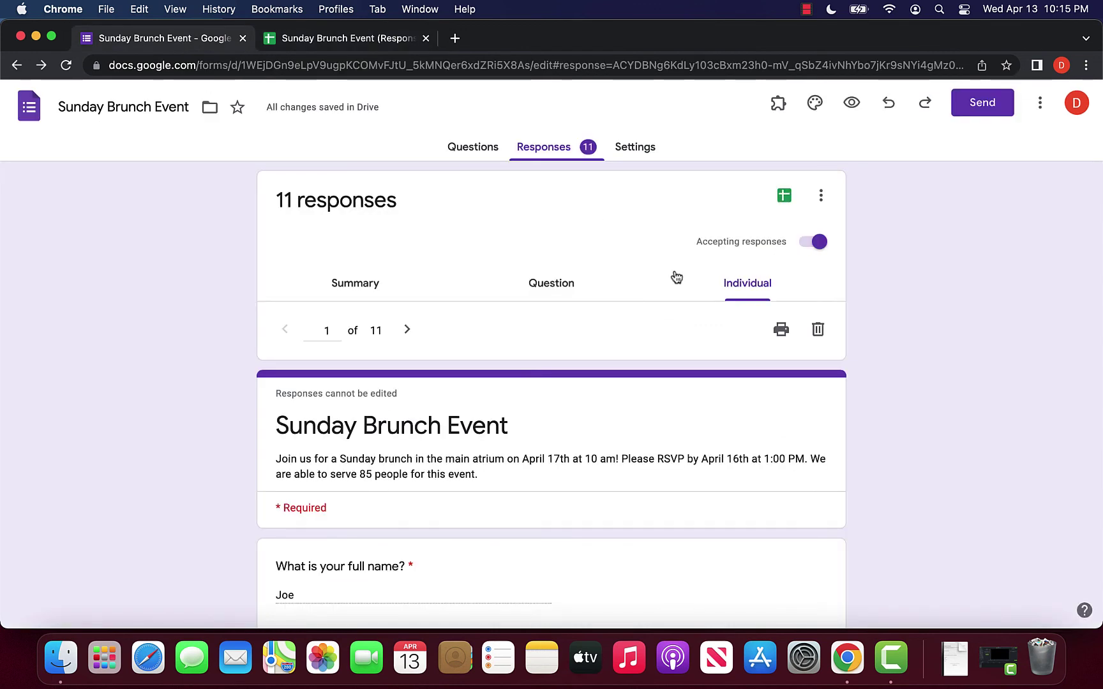
pyautogui.click(470, 145)
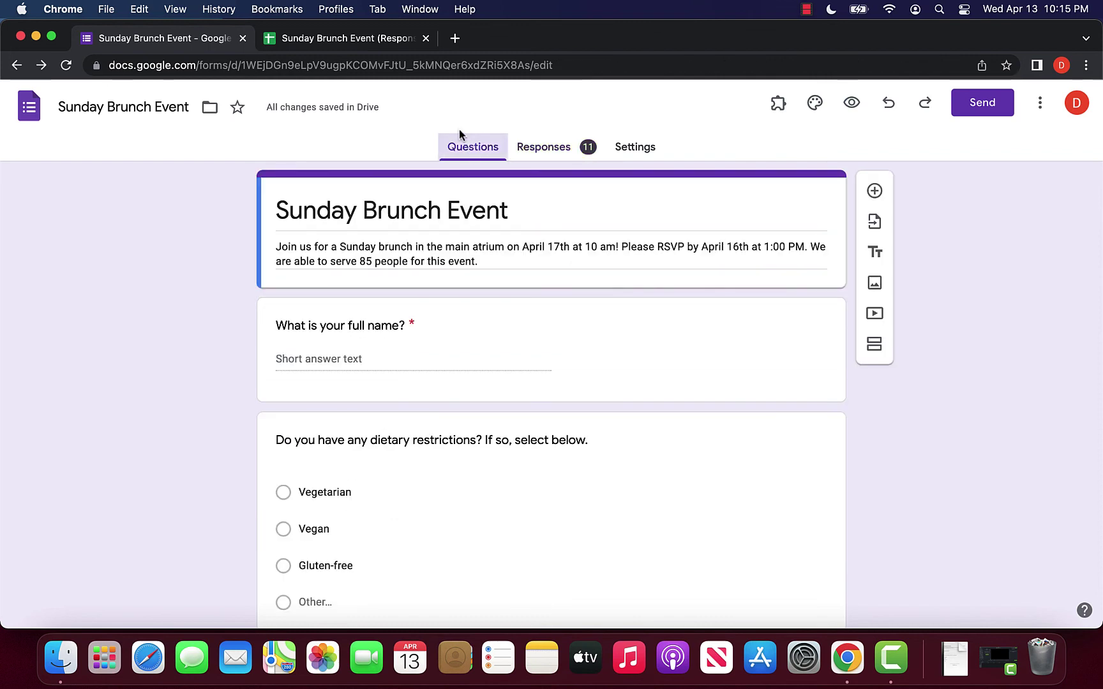
pyautogui.click(348, 42)
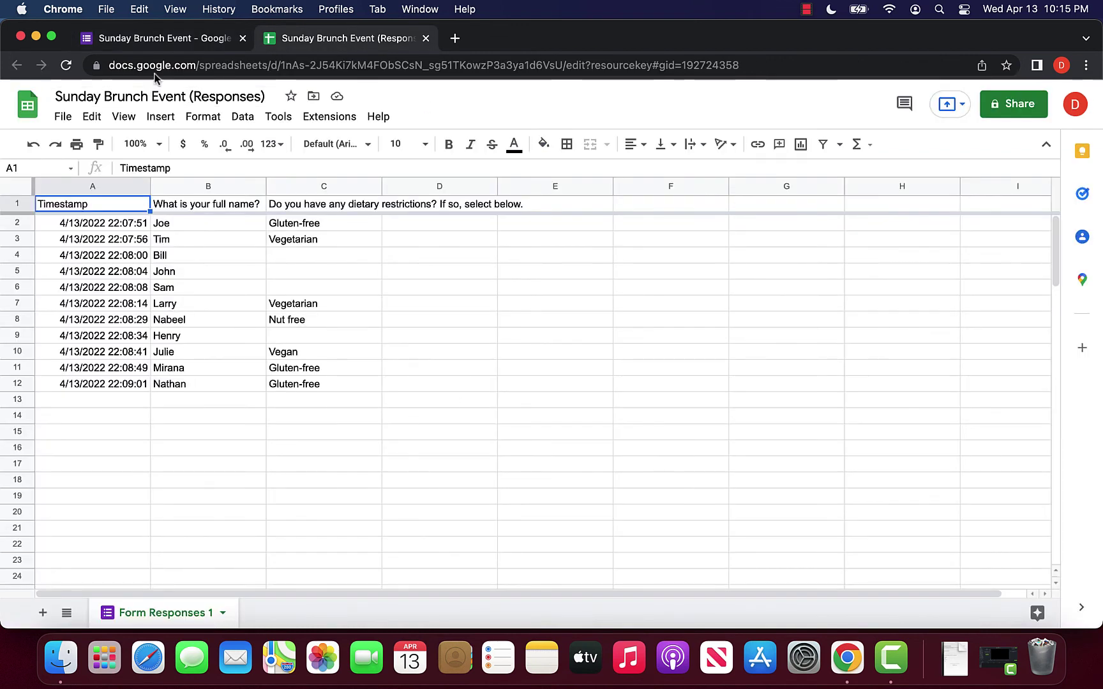
pyautogui.click(160, 40)
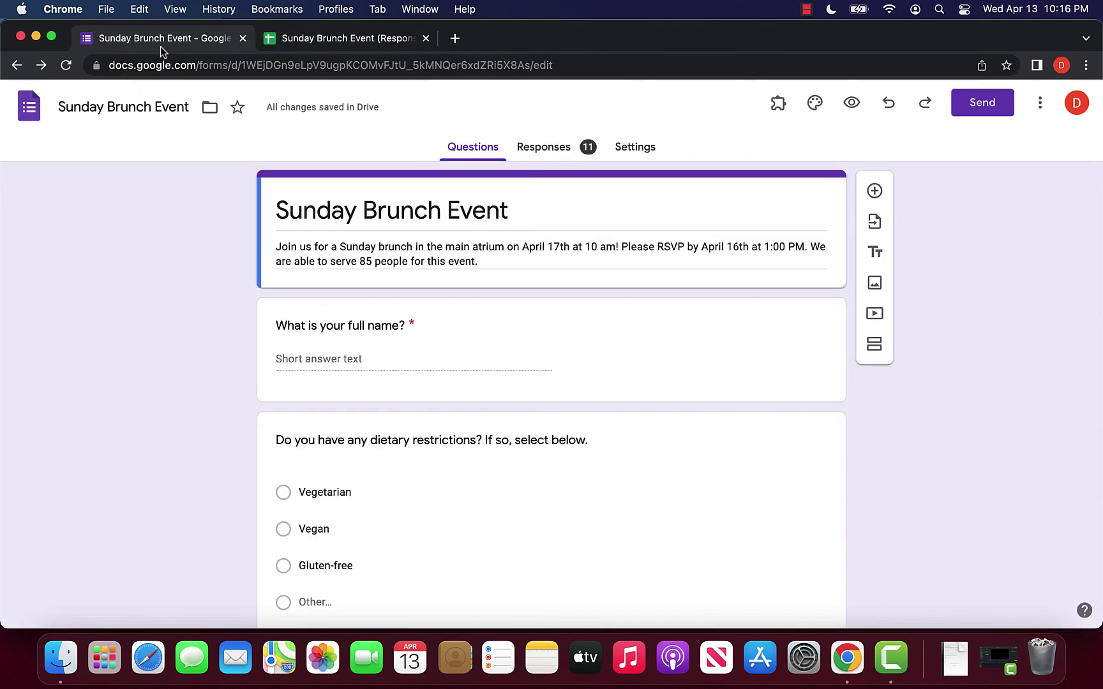
pyautogui.click(287, 43)
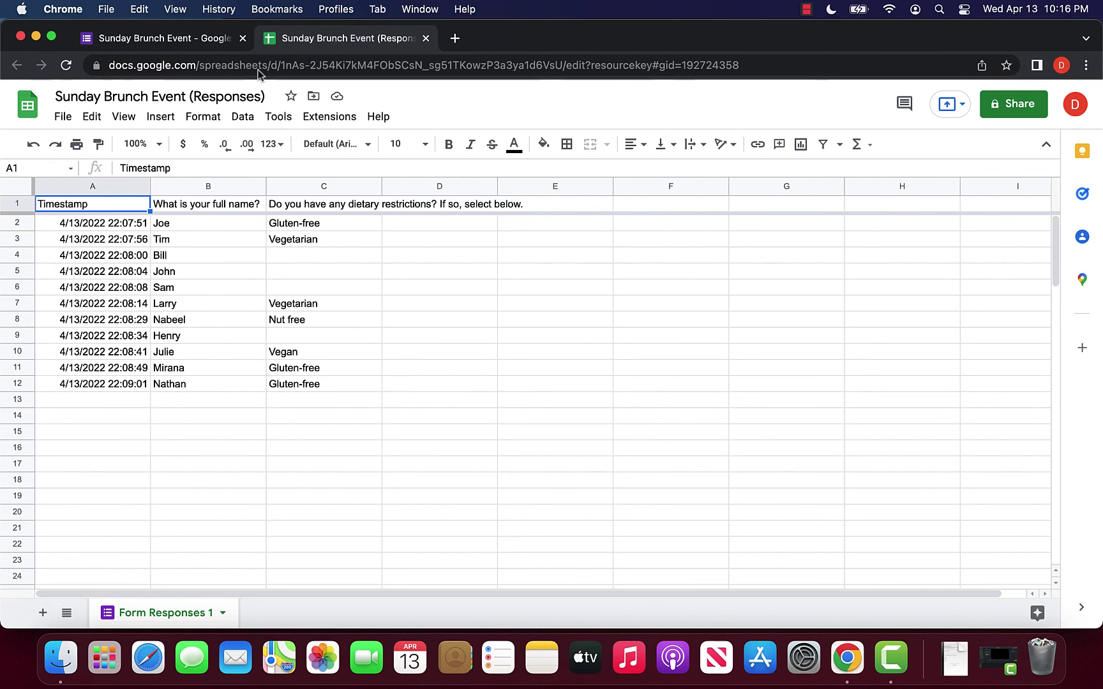
pyautogui.click(182, 42)
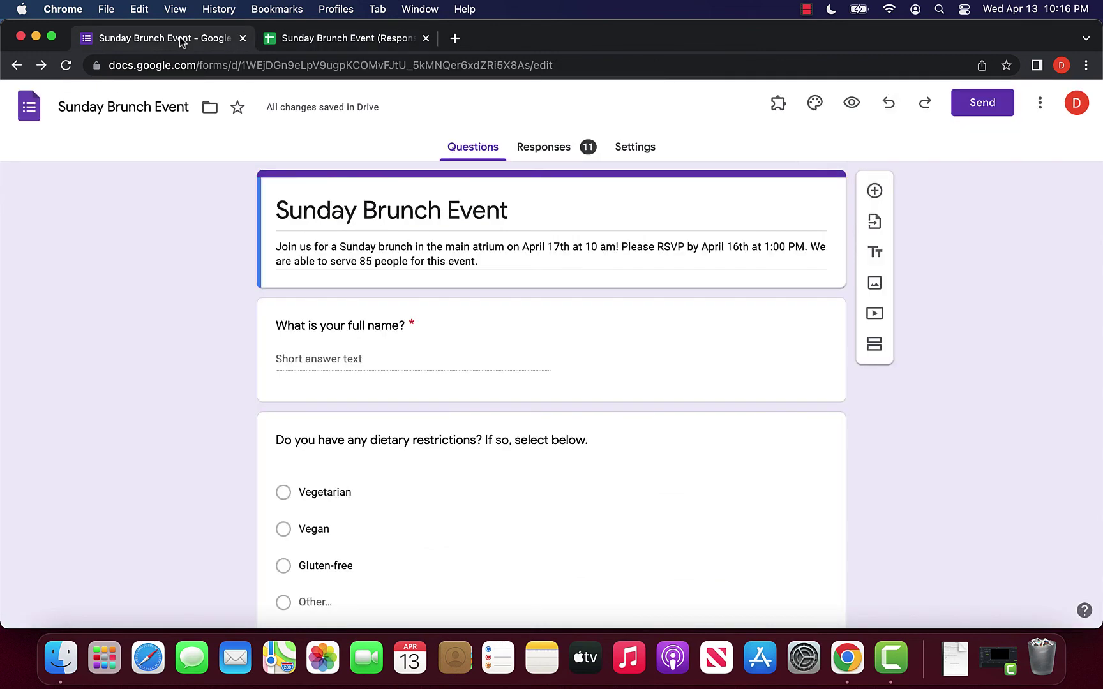